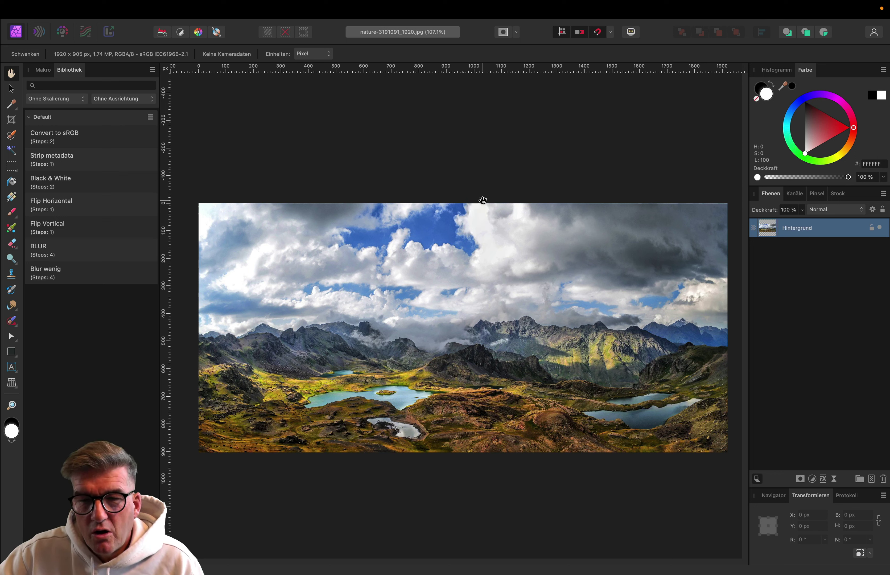
Add a White Balance (Weißabgleich) adjustment layer to the landscape photo.
left_click(812, 479)
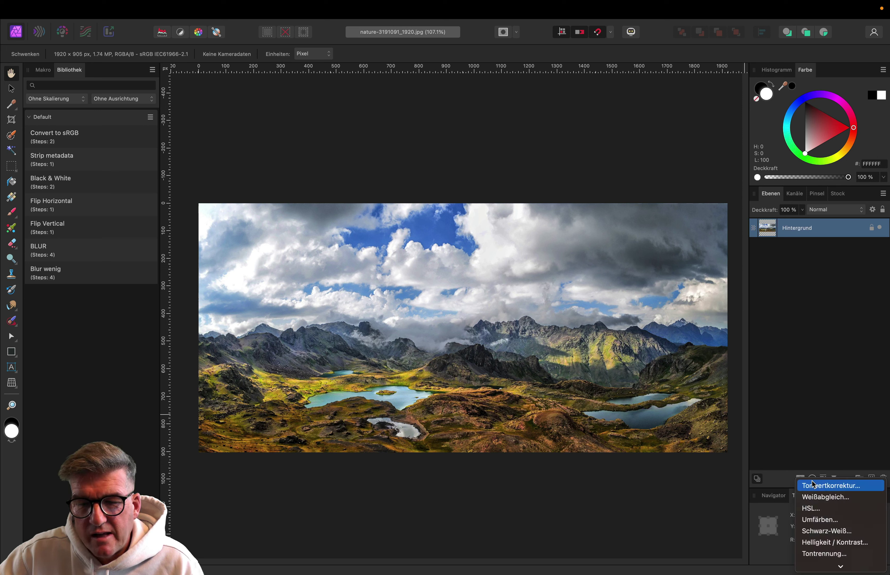
left_click(815, 498)
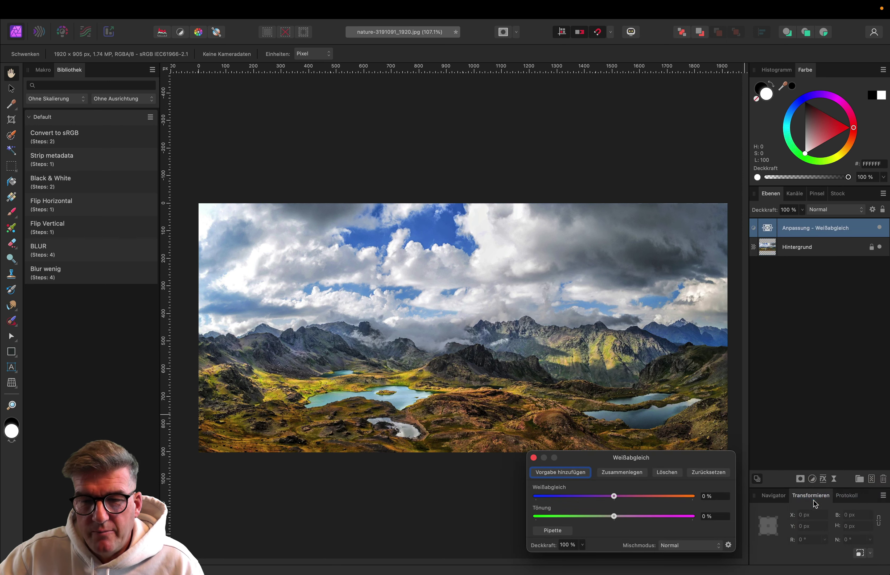
left_click_drag(654, 458, 650, 455)
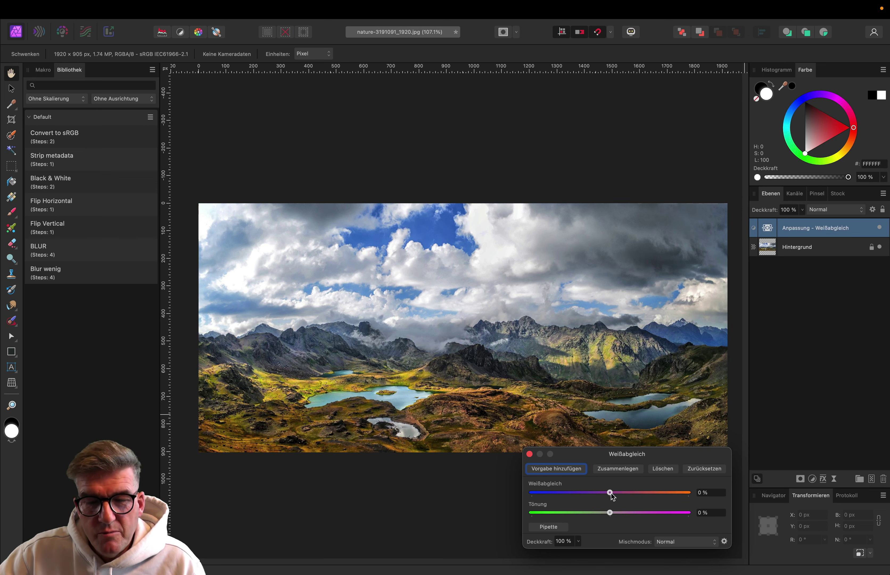
Warm the landscape's white balance temperature to 48%, leaving tint at 0%.
left_click_drag(610, 493, 642, 493)
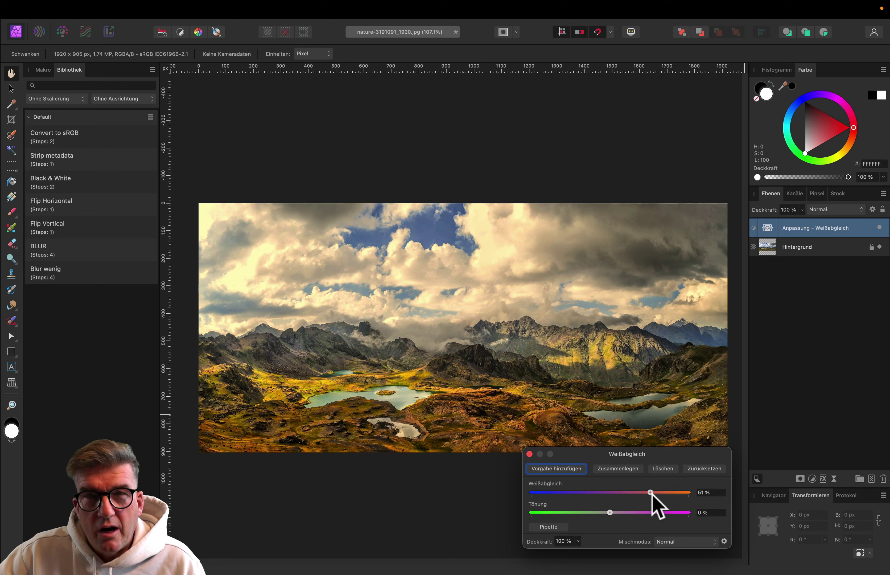
left_click_drag(651, 492, 554, 494)
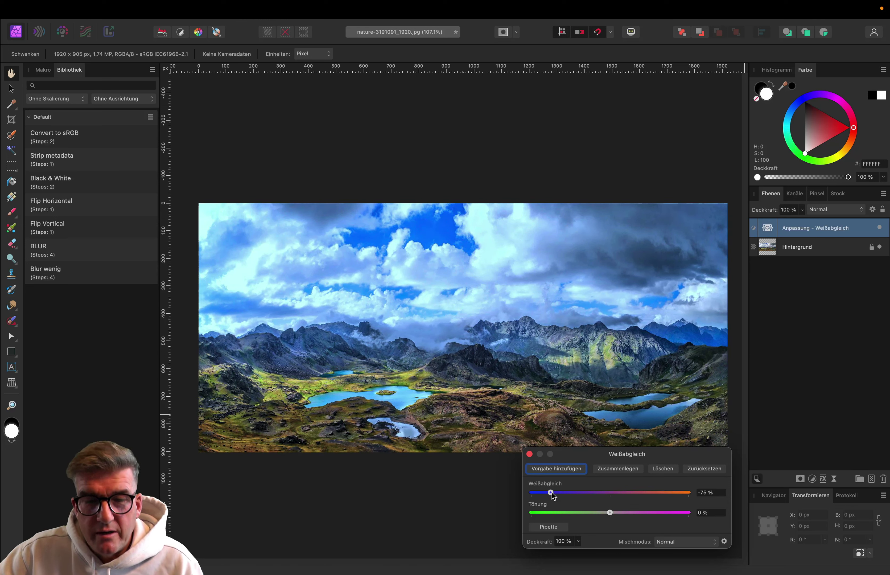
left_click_drag(554, 496, 608, 498)
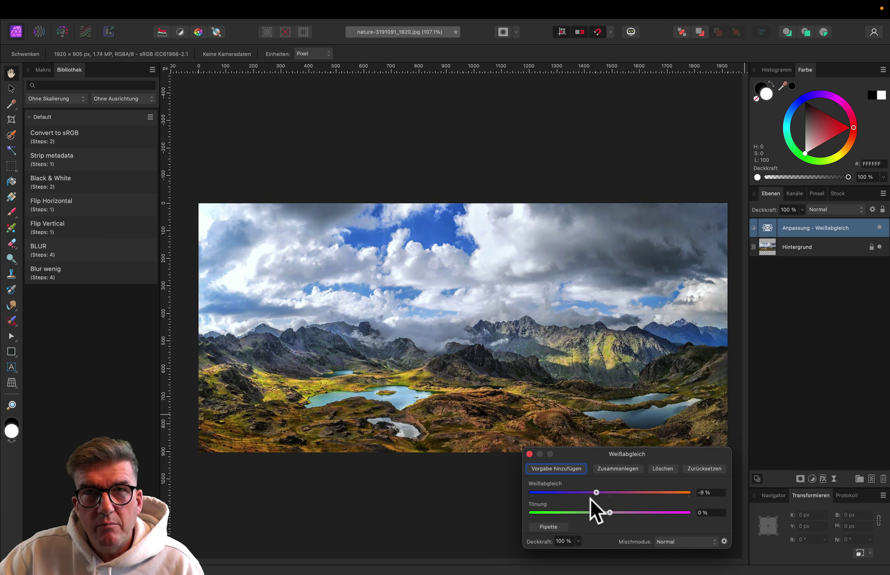
left_click_drag(607, 494, 647, 494)
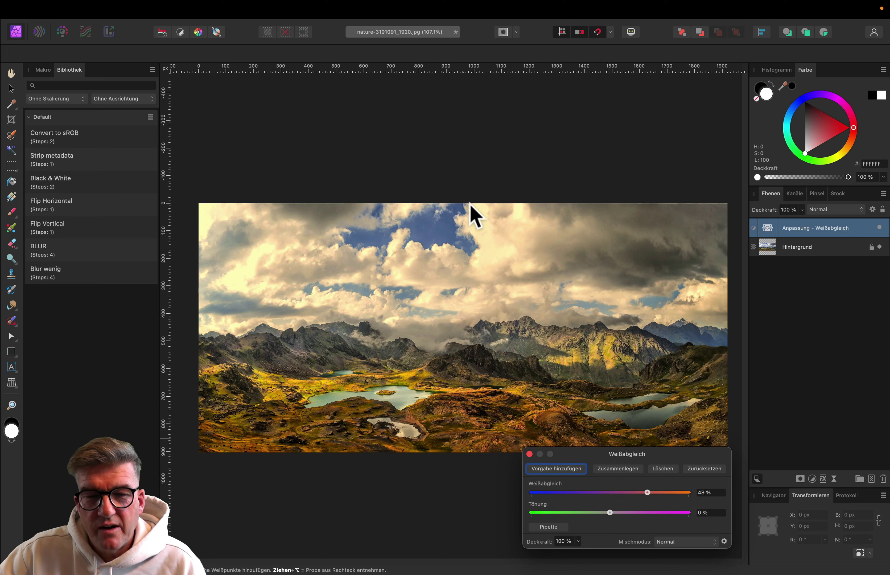
Pick the white clouds as the white point, returning white balance and tint to 0%.
left_click(479, 220)
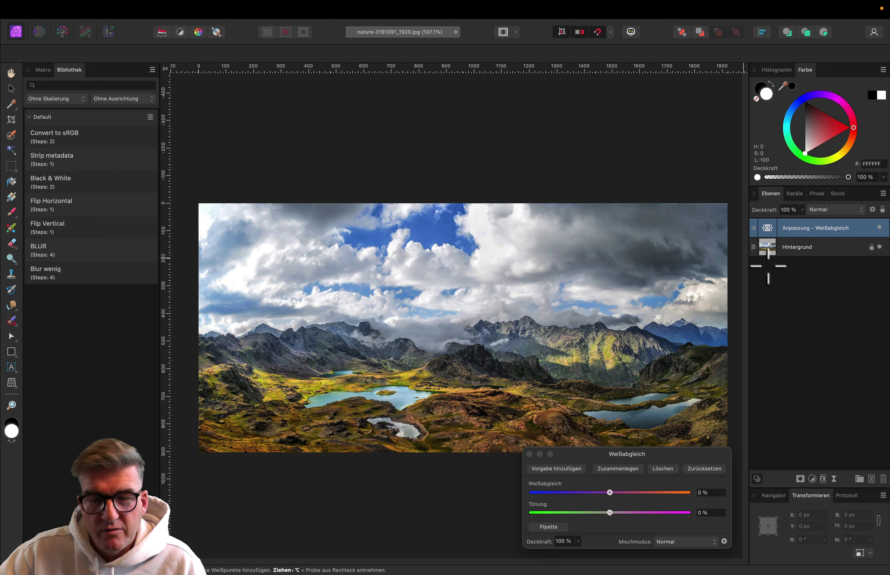
Open photographer-407068_1920.jpg and add a White Balance layer picked from the white shirt (-2%).
mouse_move(850, 572)
left_click(849, 564)
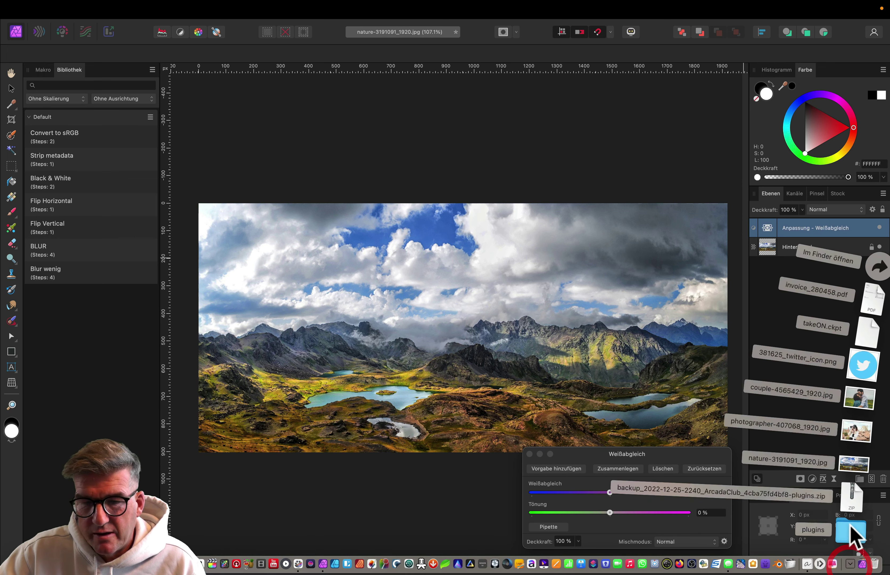
left_click_drag(848, 454, 323, 564)
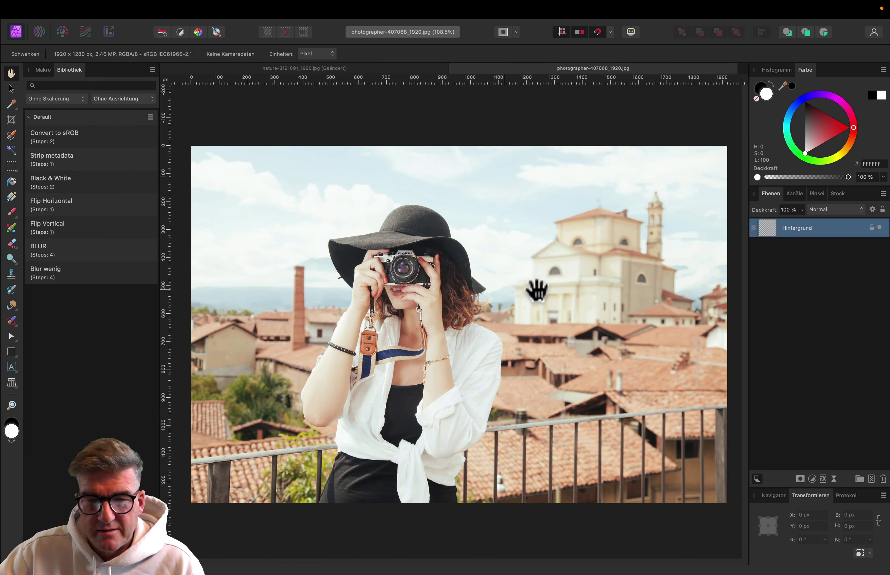
left_click(814, 478)
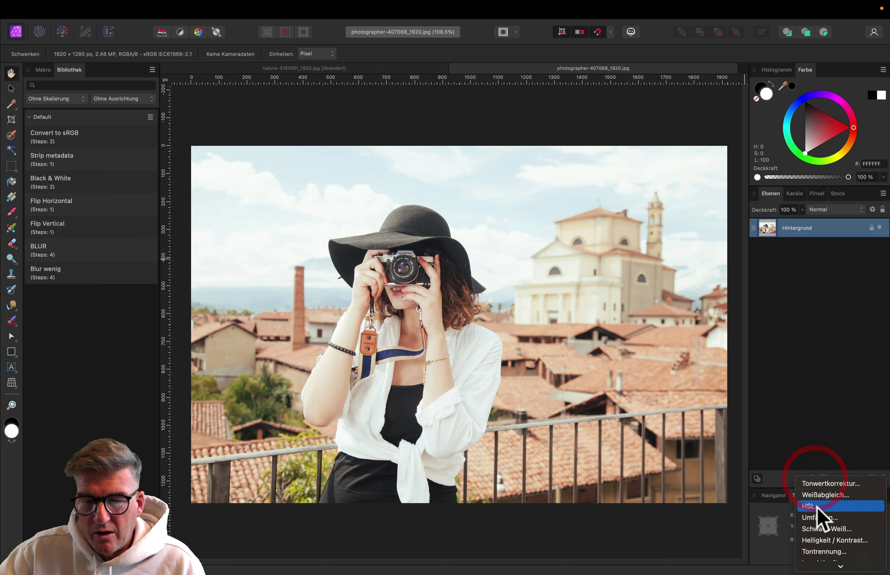
left_click(819, 496)
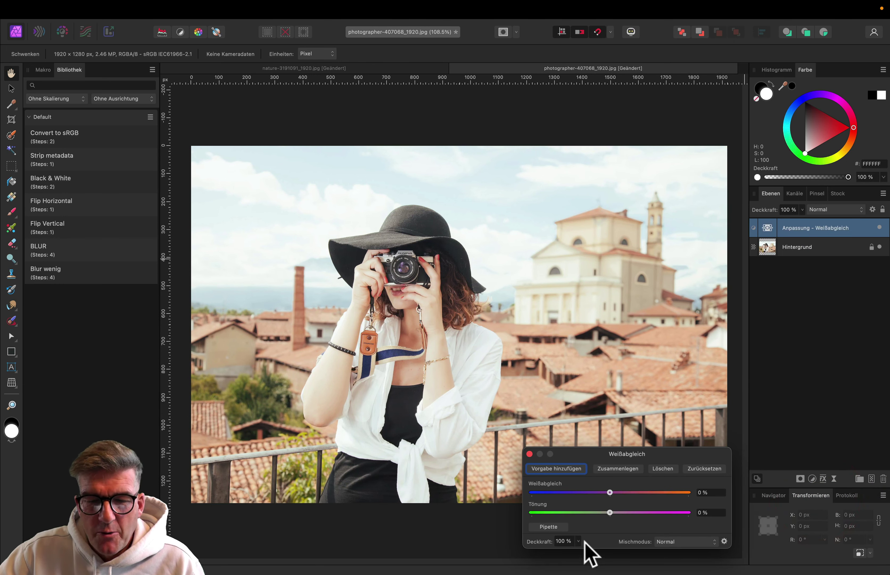
left_click(552, 527)
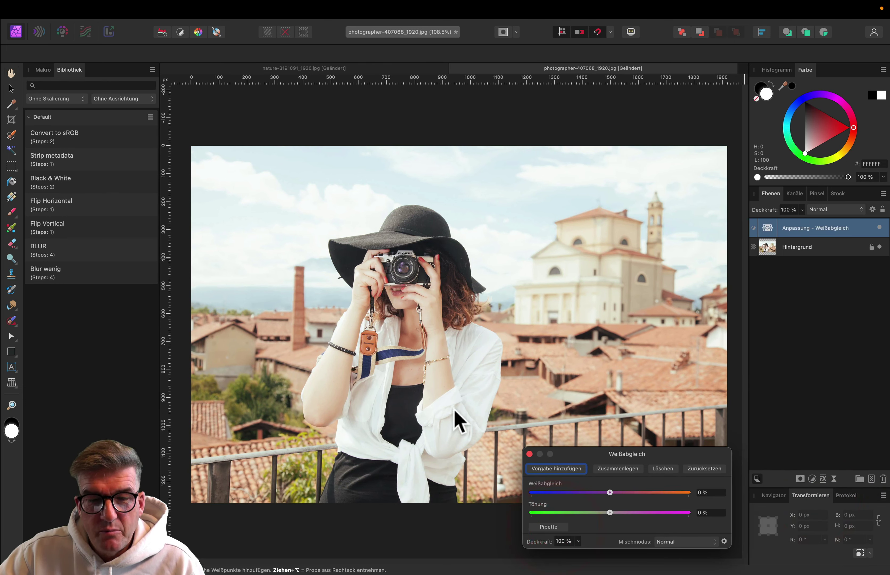
left_click(450, 400)
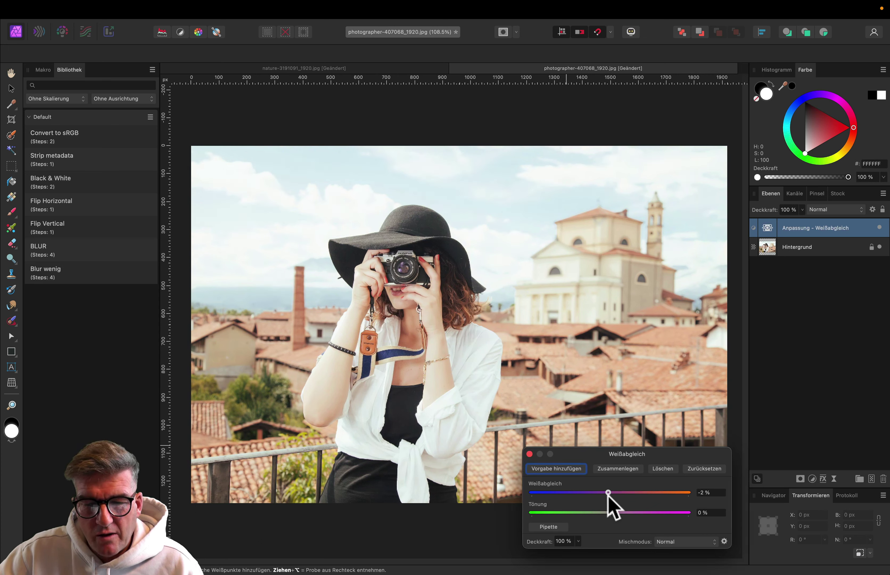
Set the photographer photo's temperature to 34% and tint to 18%, then close the settings.
left_click_drag(610, 492, 564, 493)
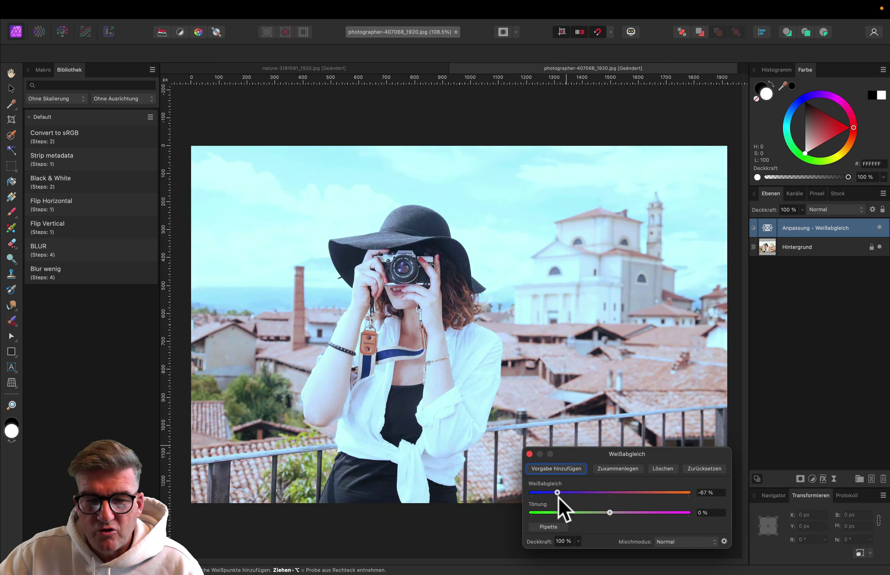
mouse_move(566, 499)
left_mouse_down()
mouse_move(664, 499)
mouse_move(561, 513)
mouse_move(672, 513)
mouse_move(624, 512)
left_mouse_up()
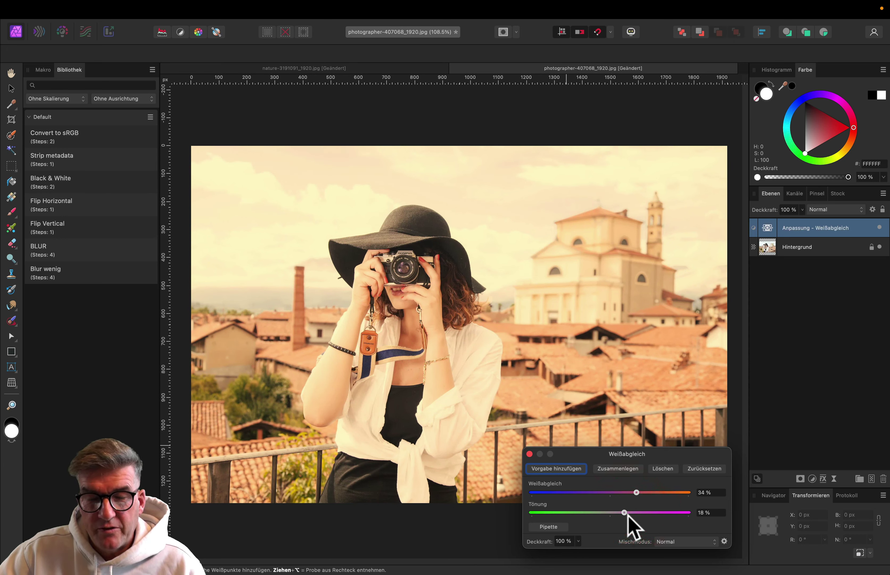
left_click(529, 454)
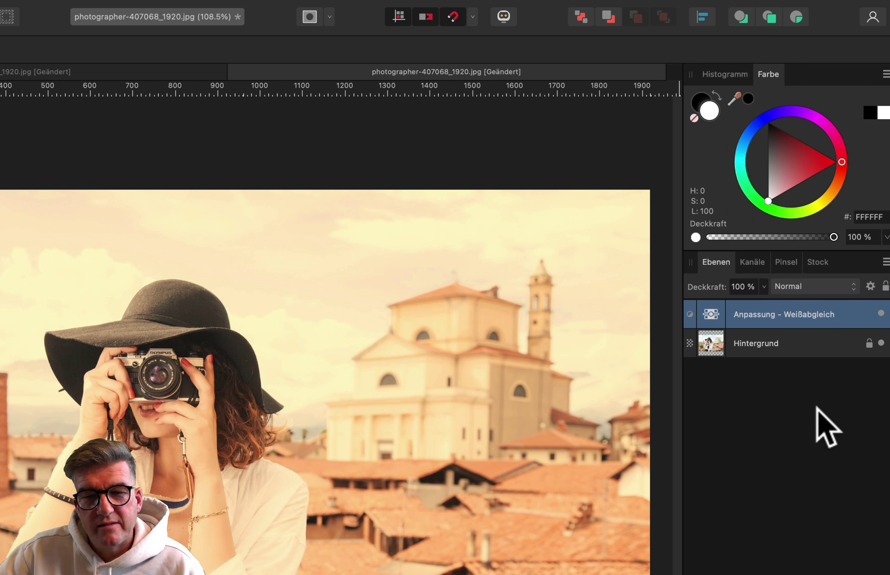
Reopen the White Balance settings and lower temperature to 3%, keeping tint at 18%.
left_click_drag(711, 315, 713, 320)
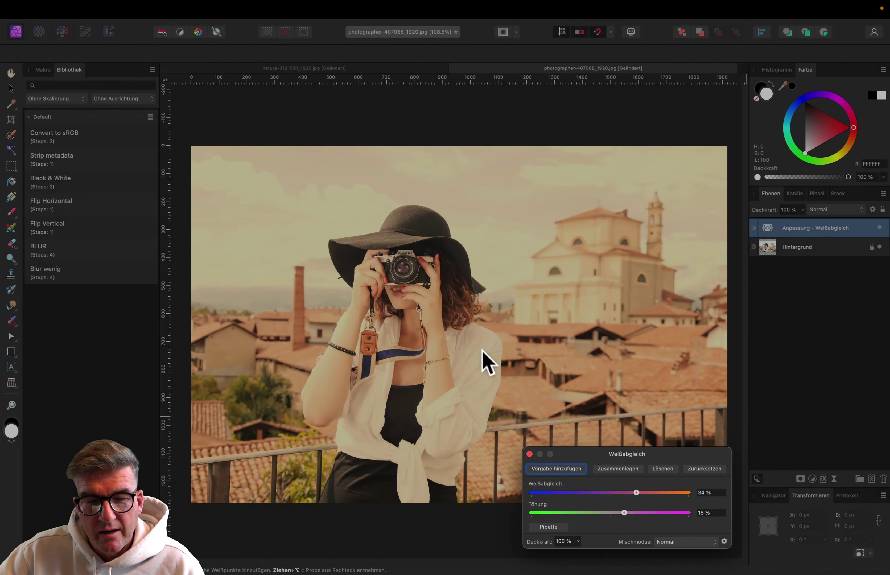
left_click(482, 348)
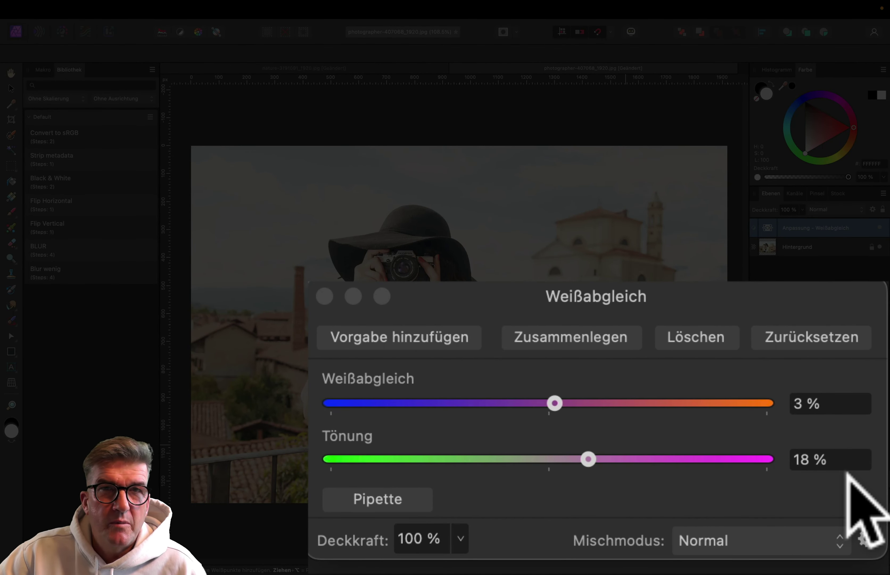
Enter 0 as the tint value and reset the temperature to 0% with Zurücksetzen.
mouse_move(588, 459)
left_mouse_down()
mouse_move(679, 470)
mouse_move(488, 472)
mouse_move(561, 486)
mouse_move(636, 486)
left_mouse_up()
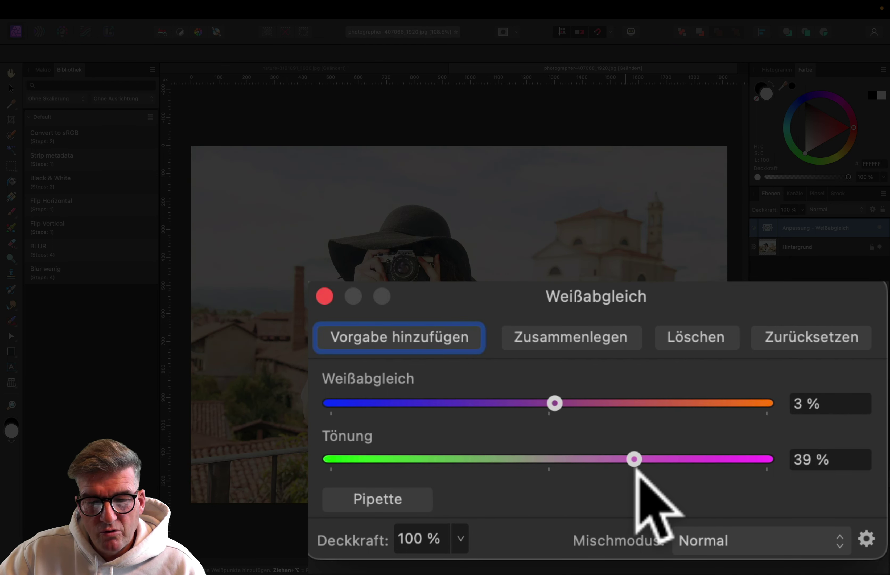
left_click(852, 459)
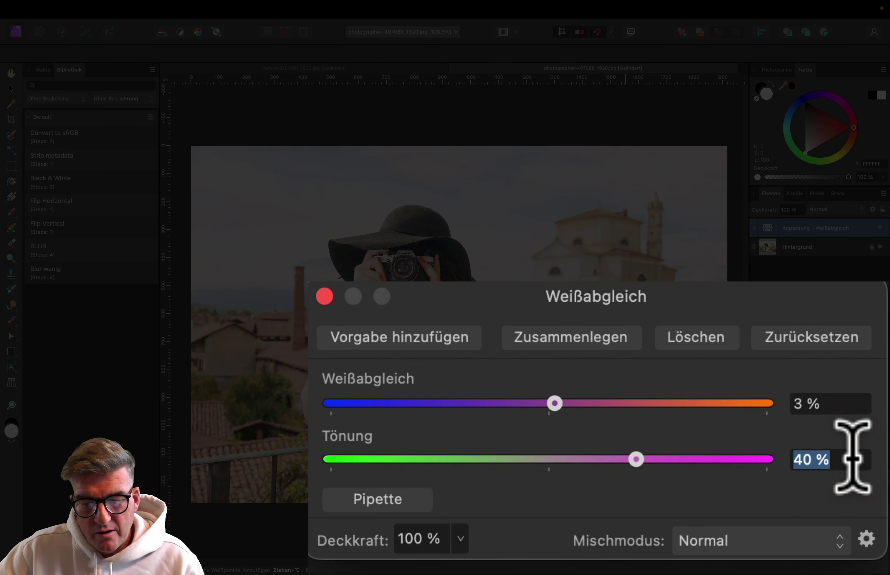
type("0")
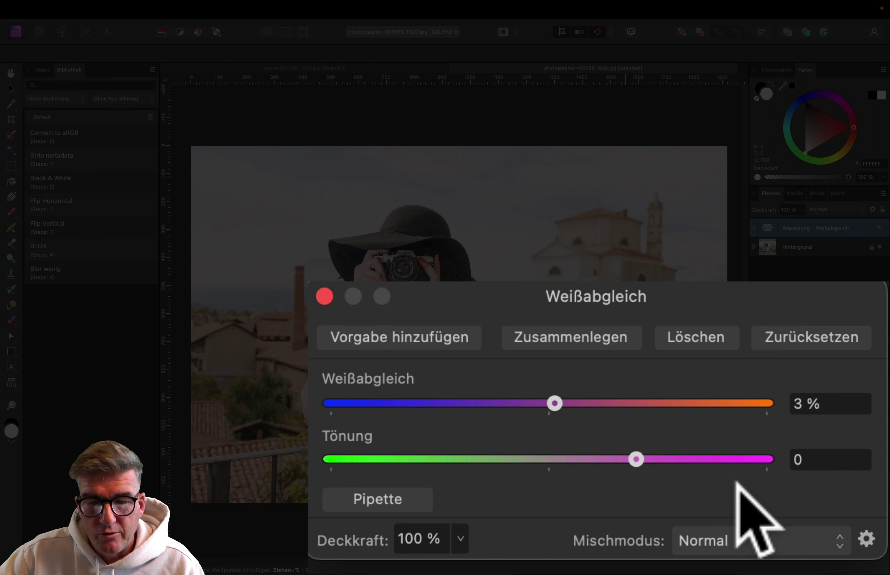
left_click(732, 483)
left_click(782, 477)
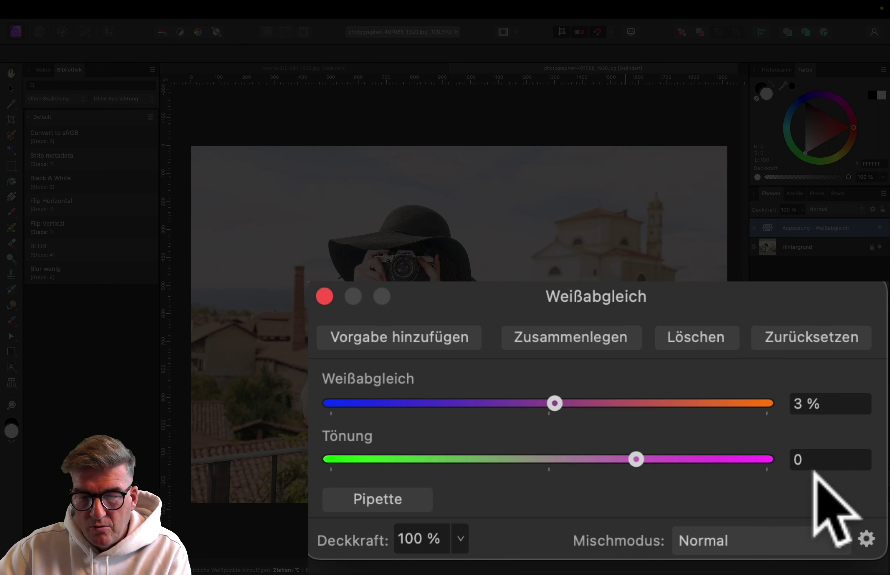
key("Return")
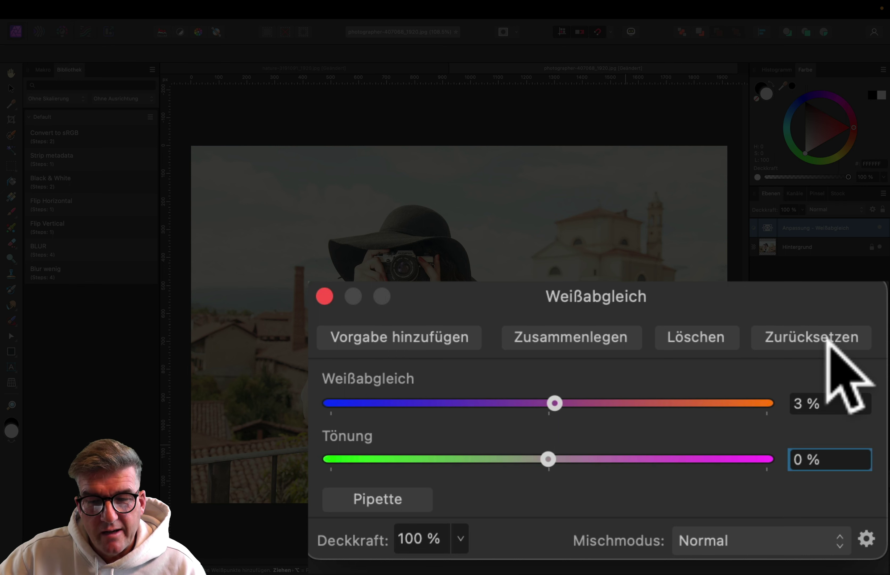
left_click(828, 340)
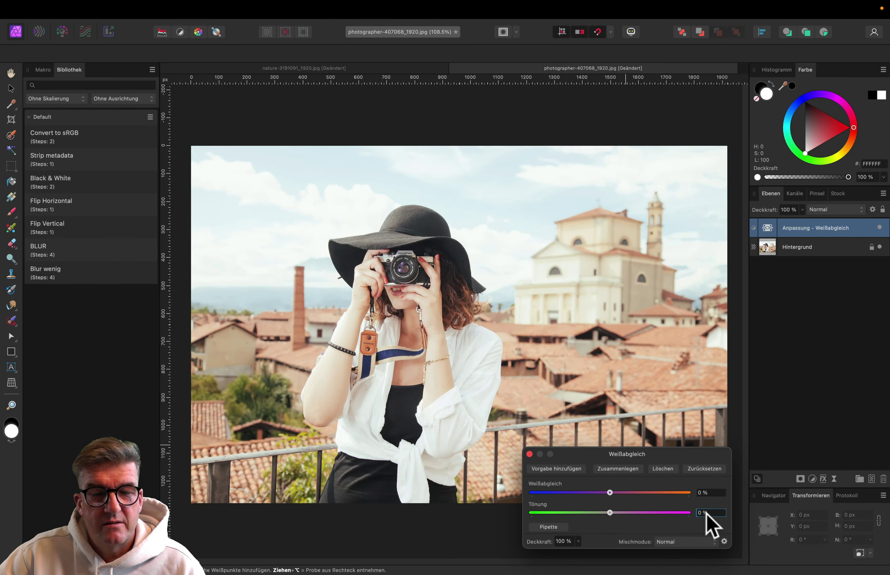
Close the Weißabgleich dialog, leaving the neutral adjustment layer above the background.
left_click(529, 454)
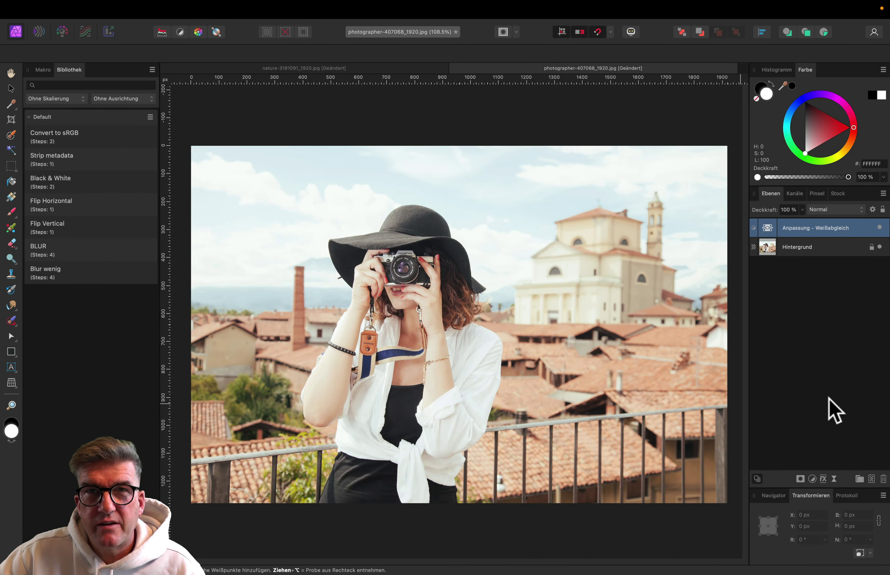